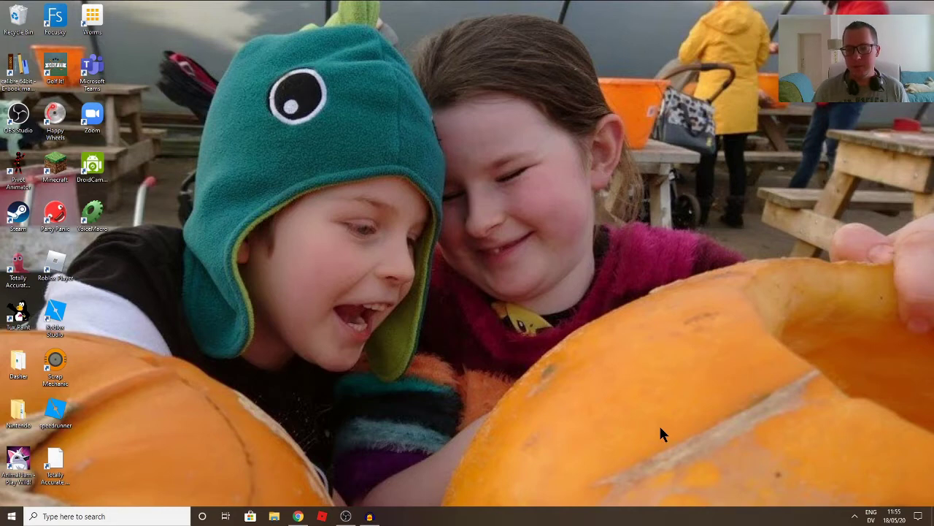
- Launch Google Chrome through the system search, maximise its window and close it again
key(alt+shift)
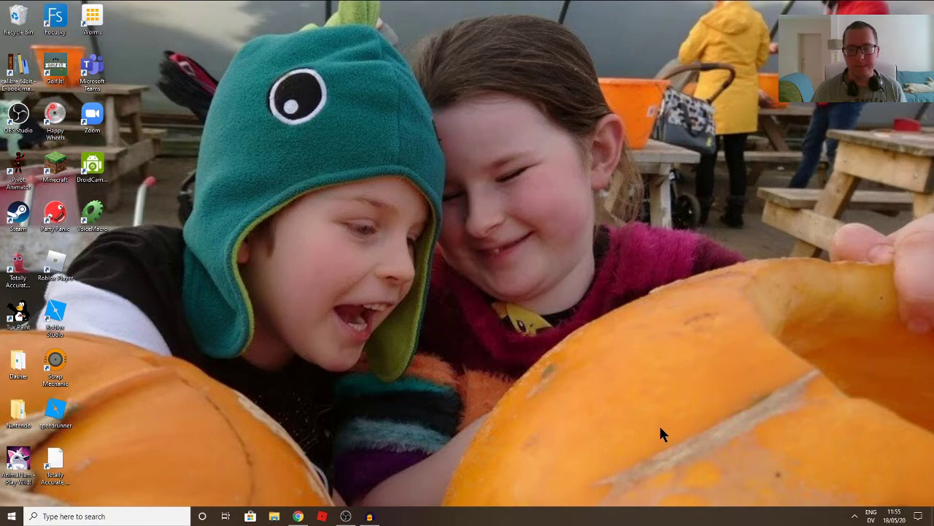
key(super)
text(c)
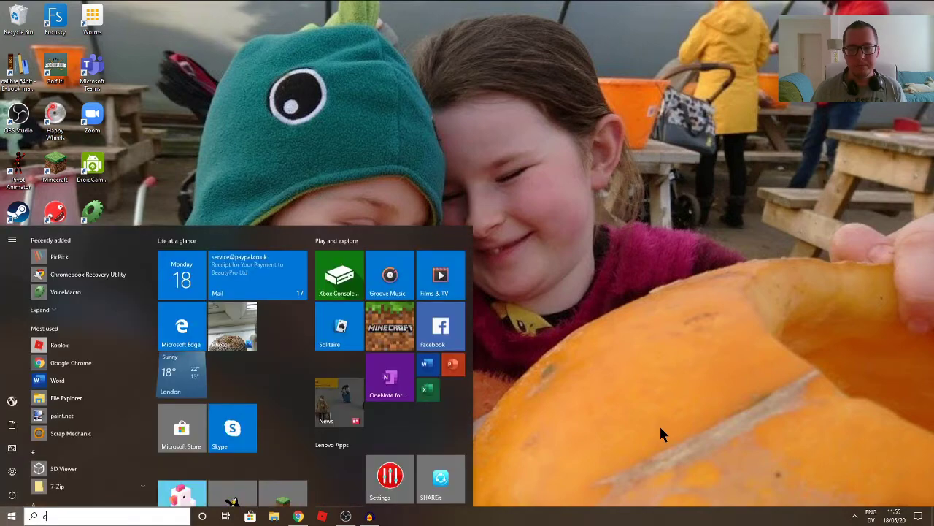
key(Return)
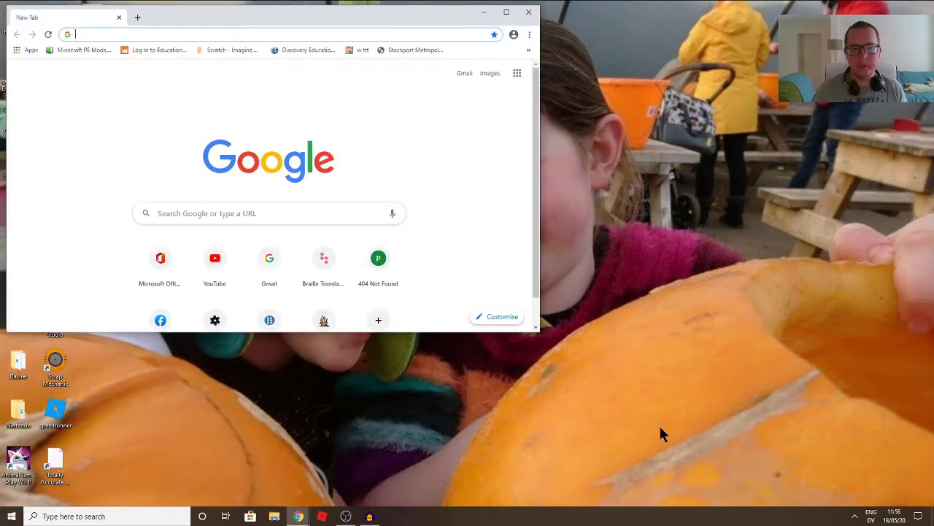
click(506, 13)
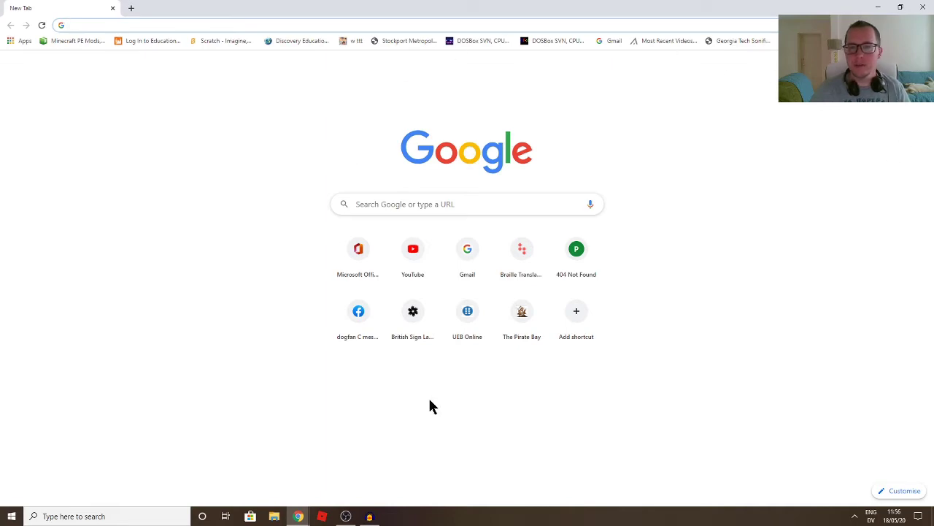
click(923, 6)
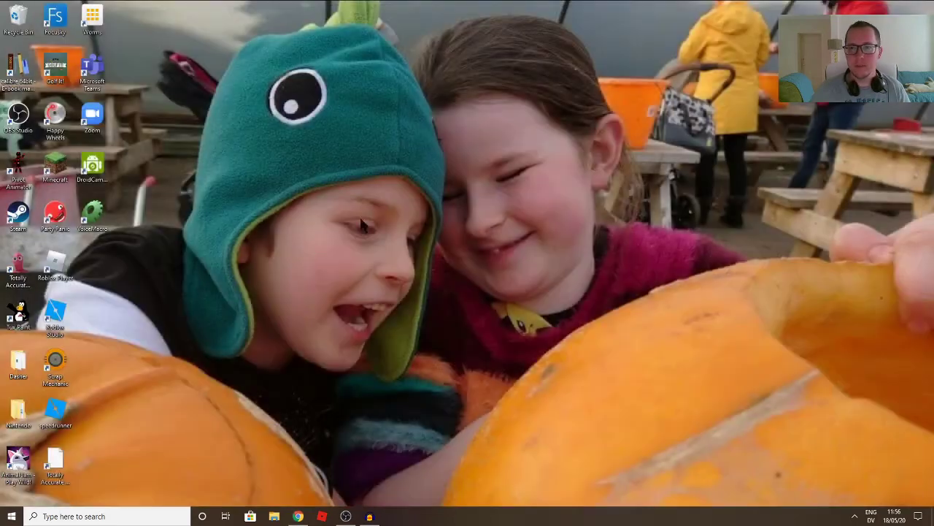
click(11, 516)
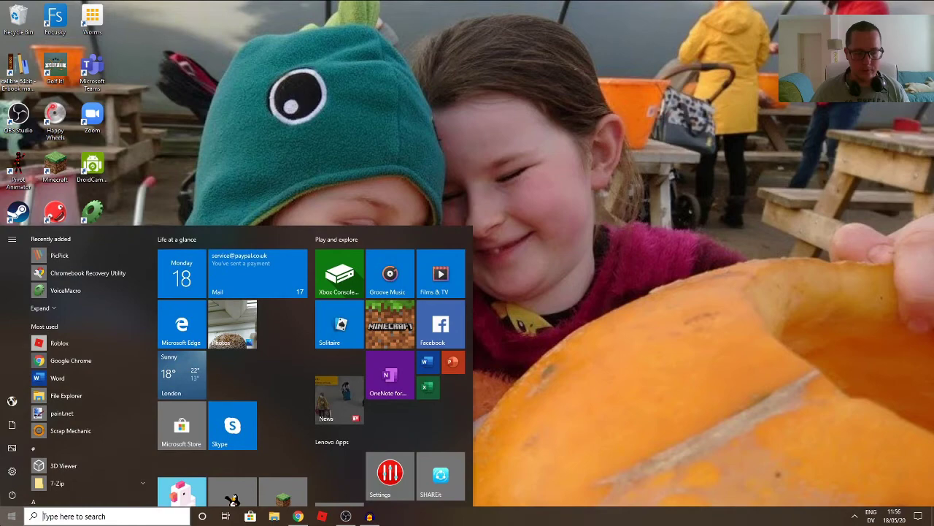
text(ch)
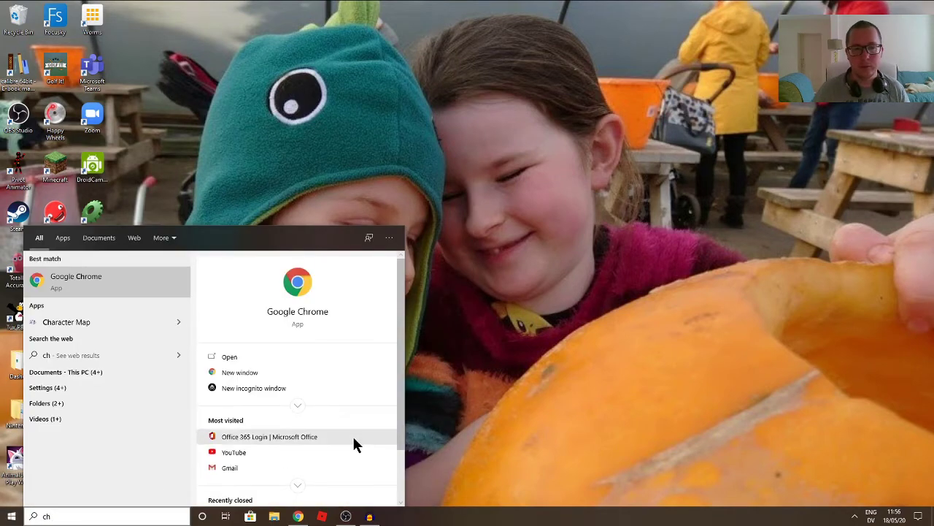
click(529, 369)
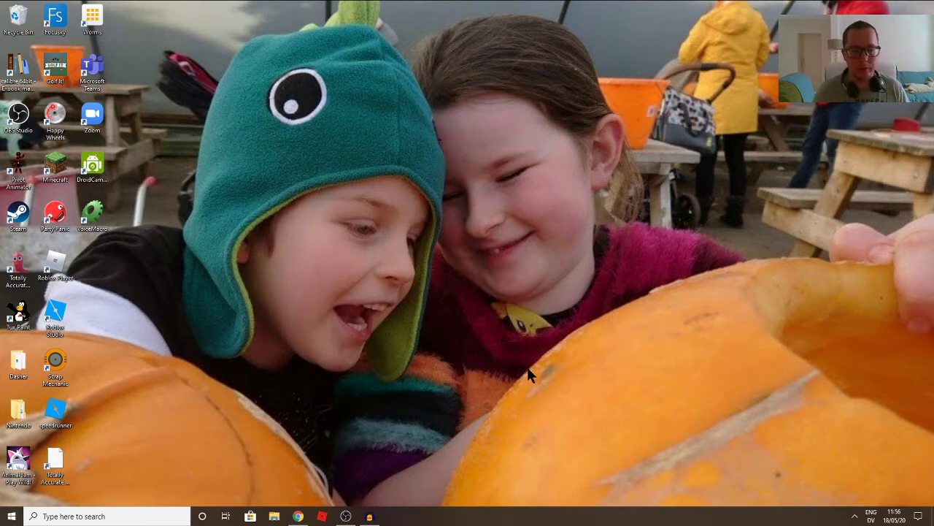
right_click(300, 517)
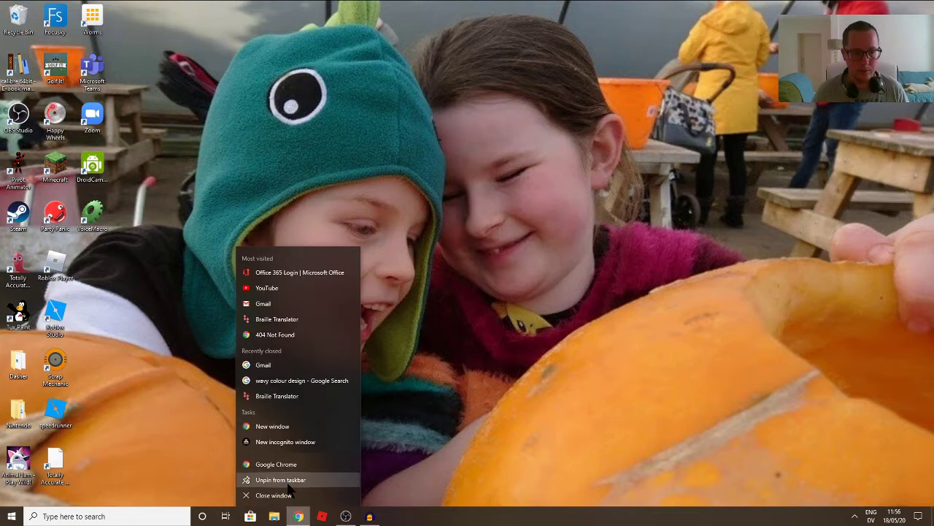
click(481, 449)
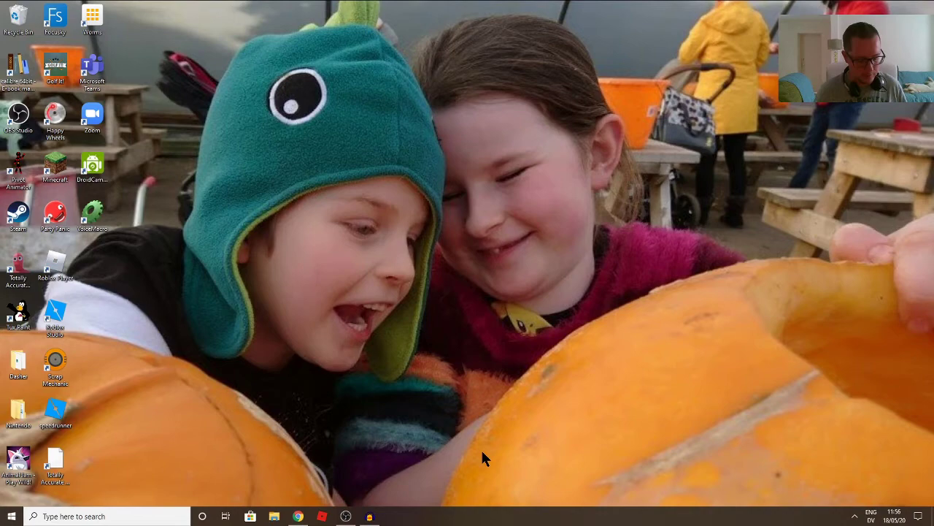
- Search the system for "chrome" and open the file location of the Google Chrome shortcut
key(super)
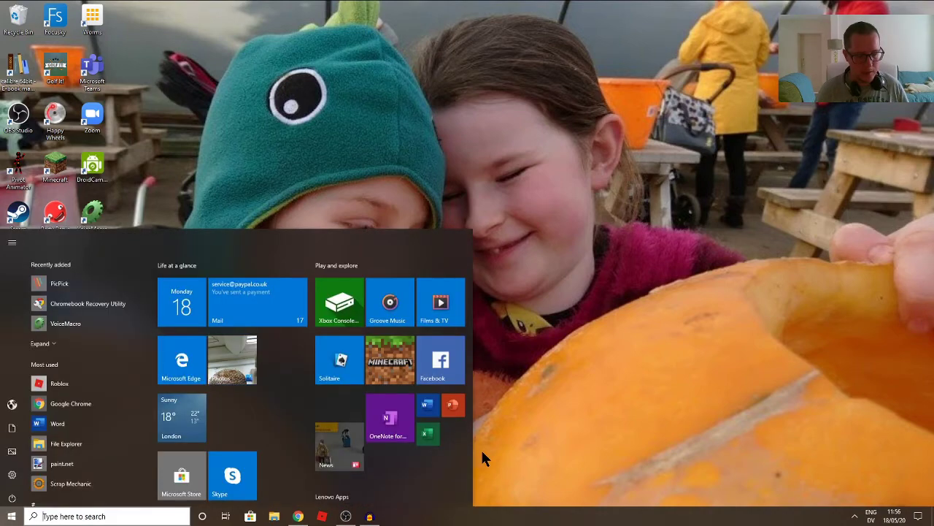
text(chrome)
right_click(99, 273)
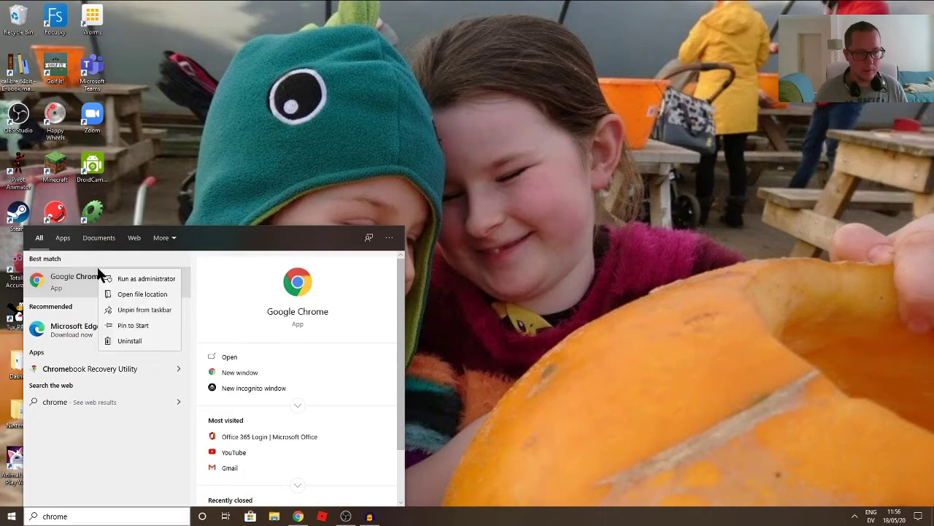
click(132, 295)
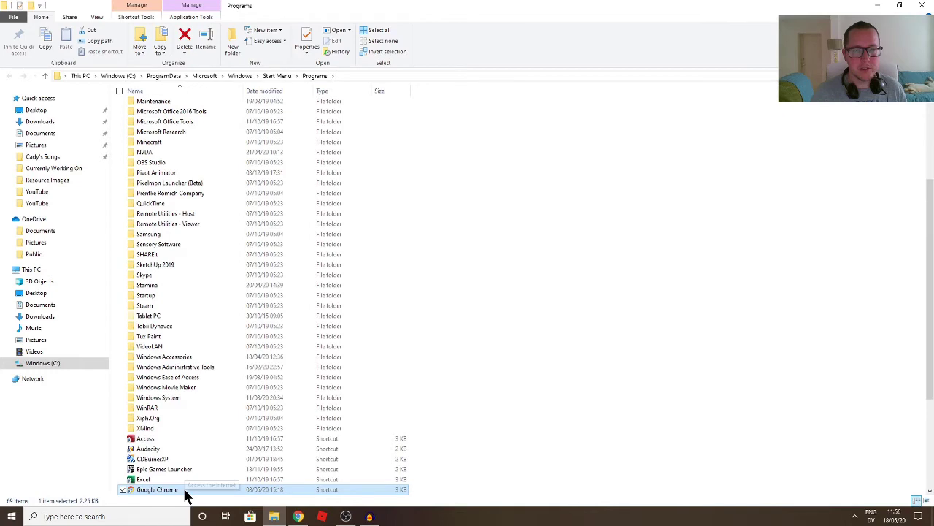
- Assign CTRL + ALT + C as the Google Chrome shortcut's launch key, granting administrator permission, and return to the desktop
right_click(173, 488)
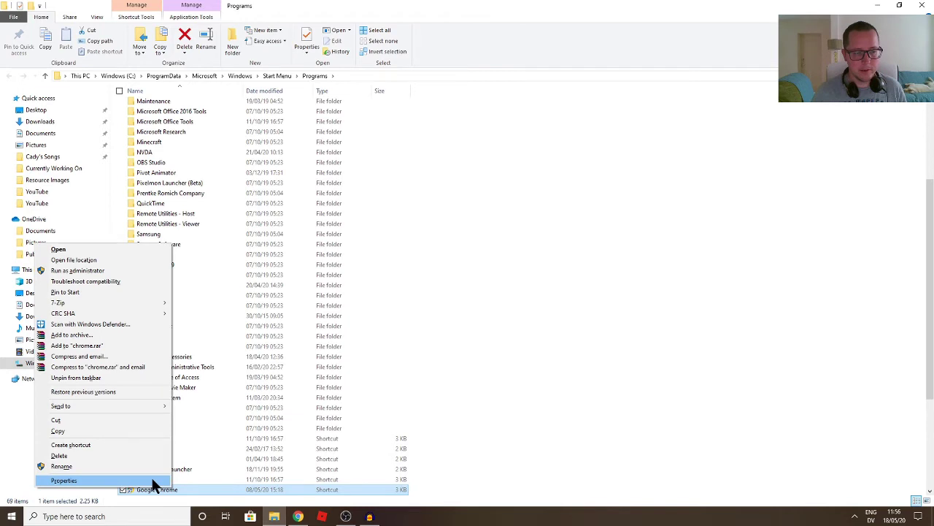
click(153, 482)
click(233, 378)
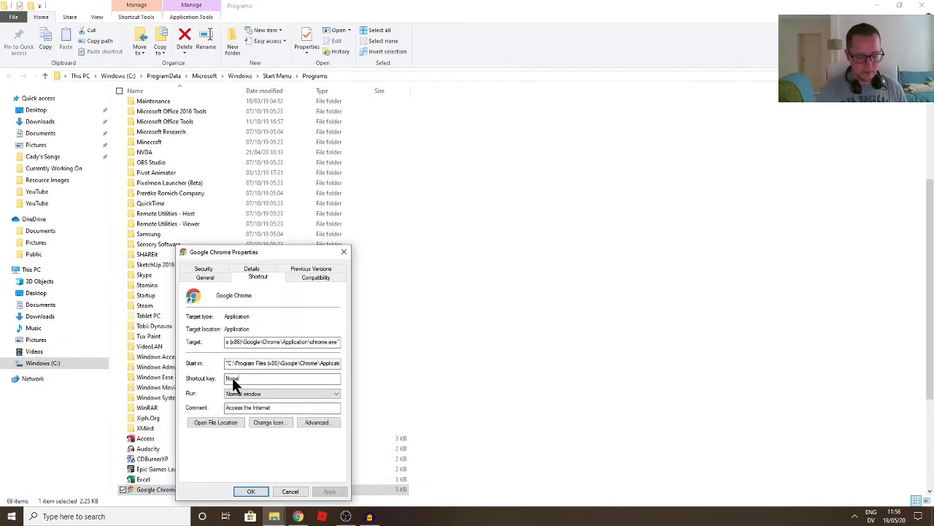
key(ctrl+alt)
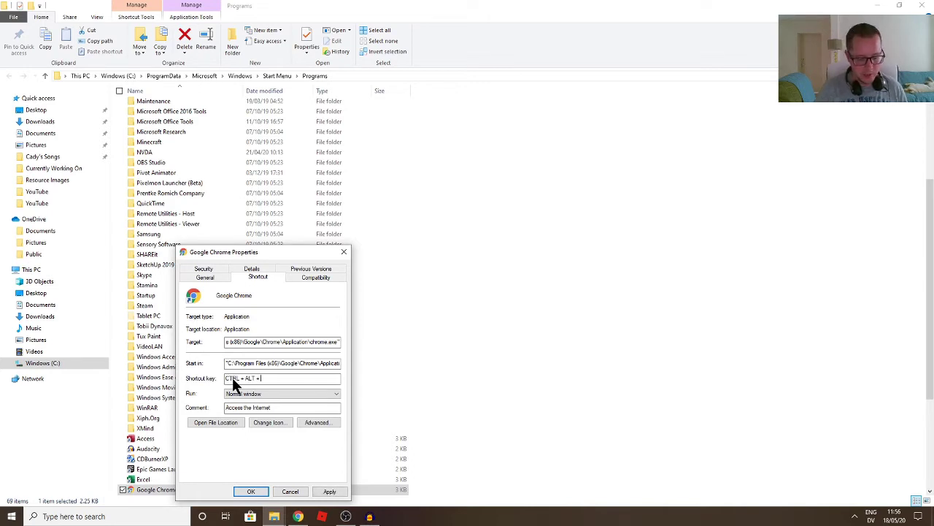
key(ctrl+alt+c)
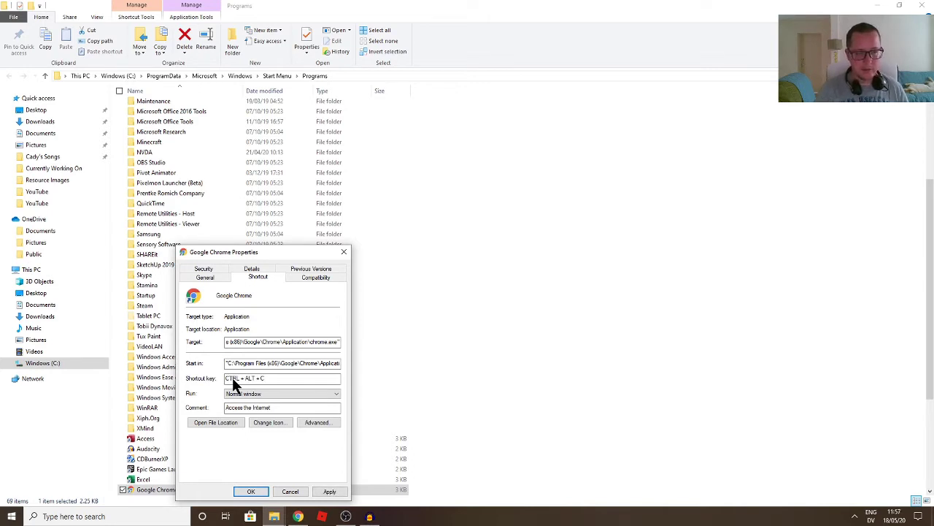
click(330, 495)
click(279, 394)
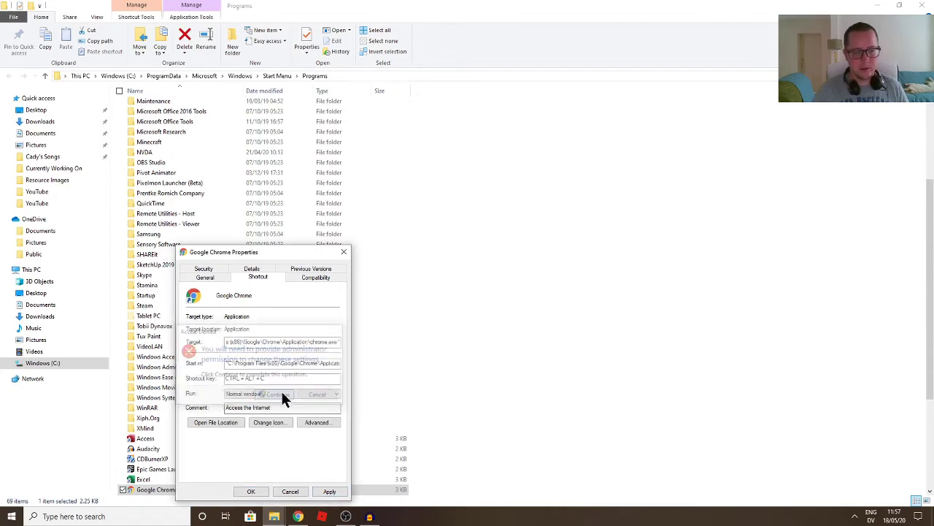
click(251, 492)
key(super+d)
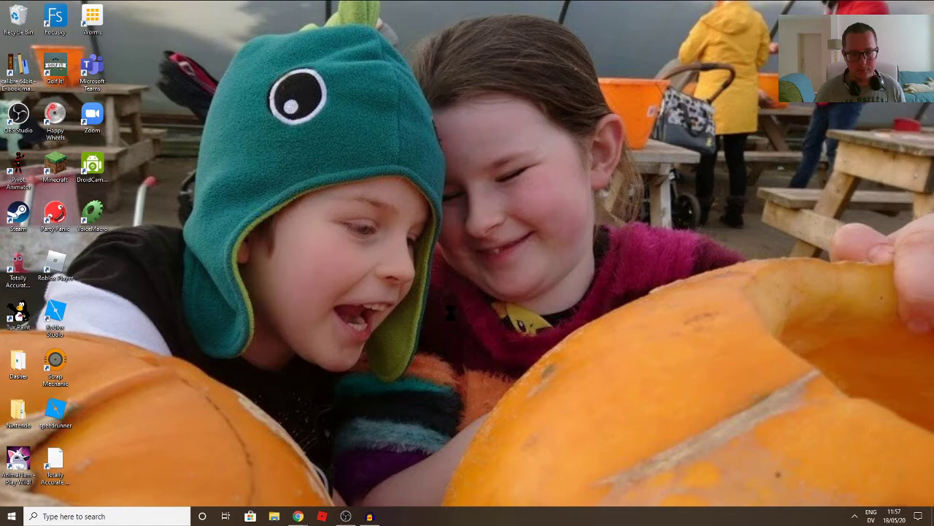
- Test launching Google Chrome from the desktop, maximise its window and close it
click(298, 517)
click(506, 12)
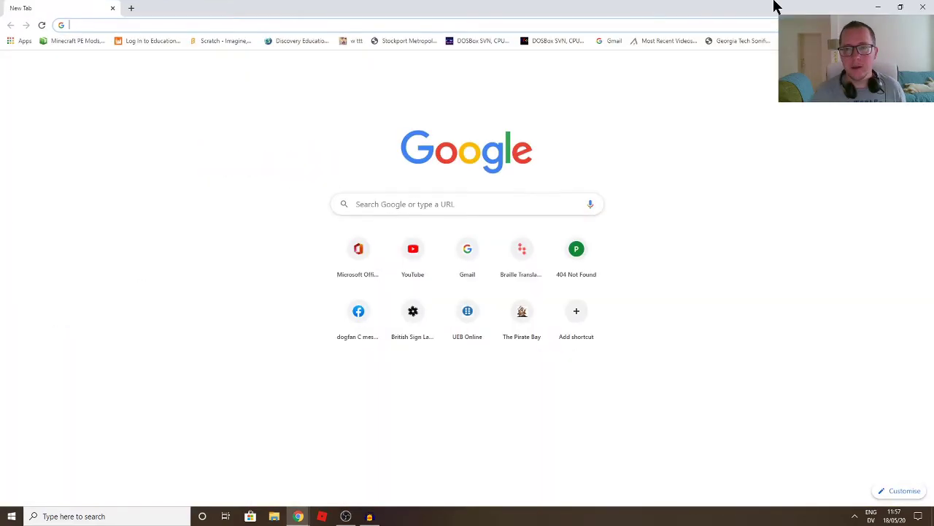
click(923, 6)
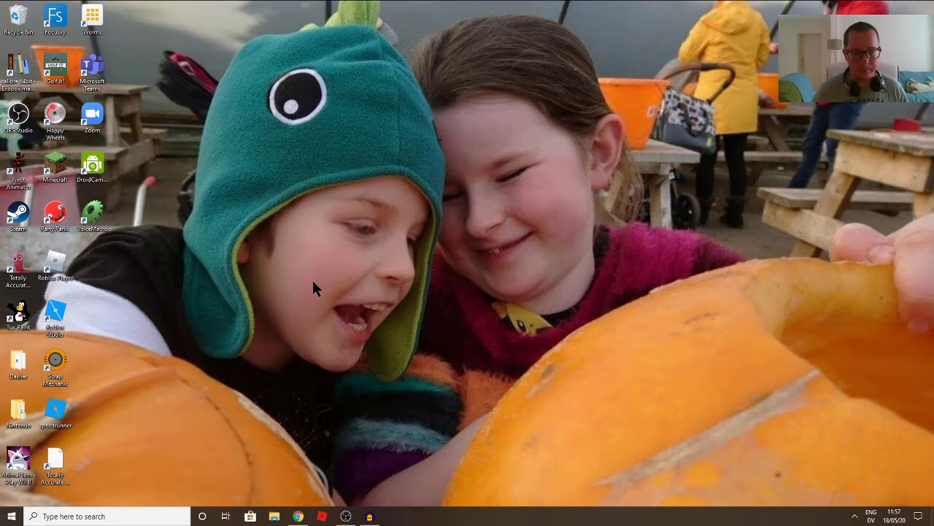
click(13, 513)
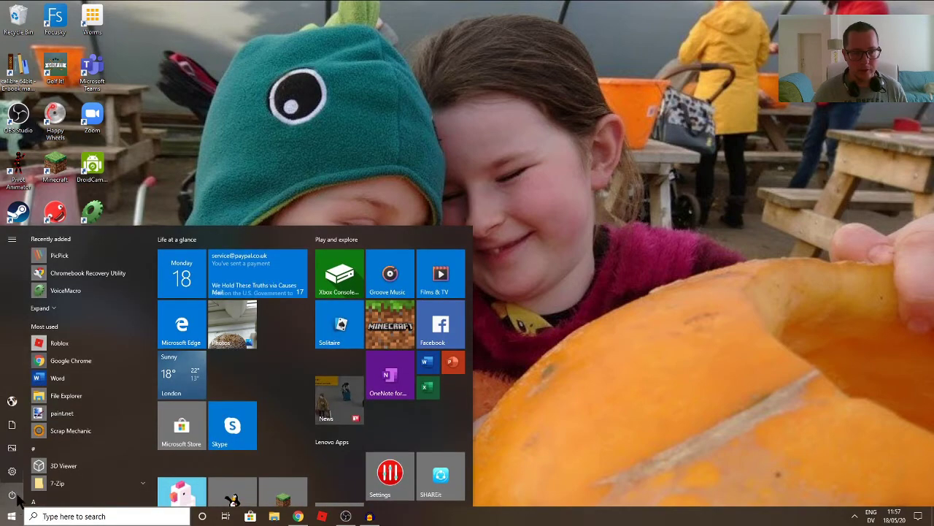
click(597, 283)
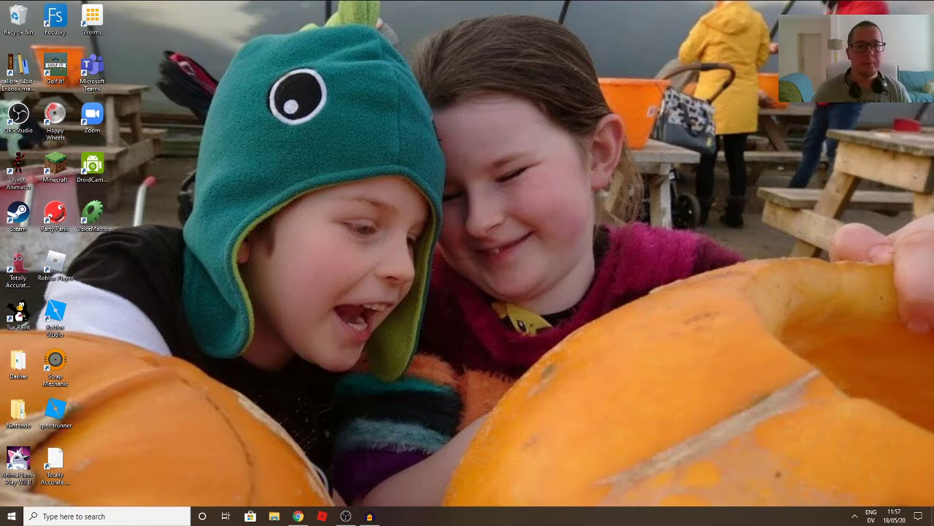
double_click(92, 213)
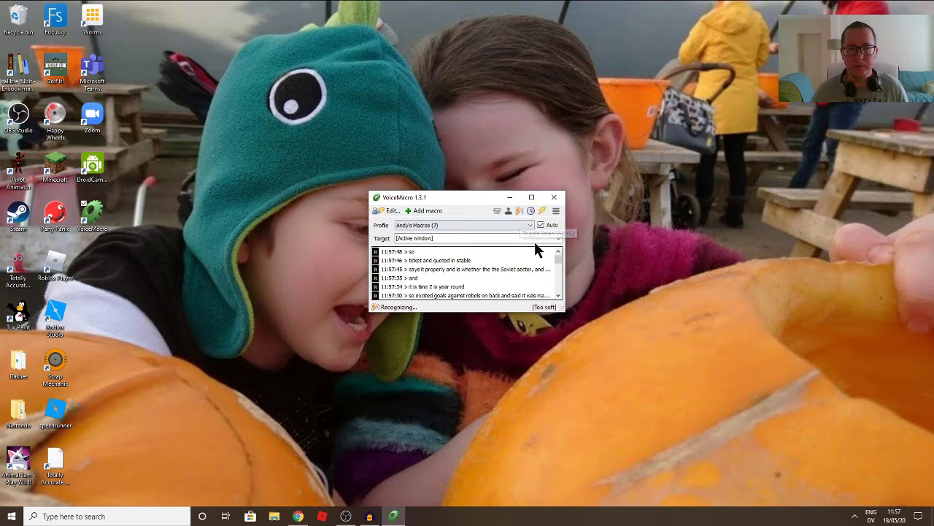
click(385, 210)
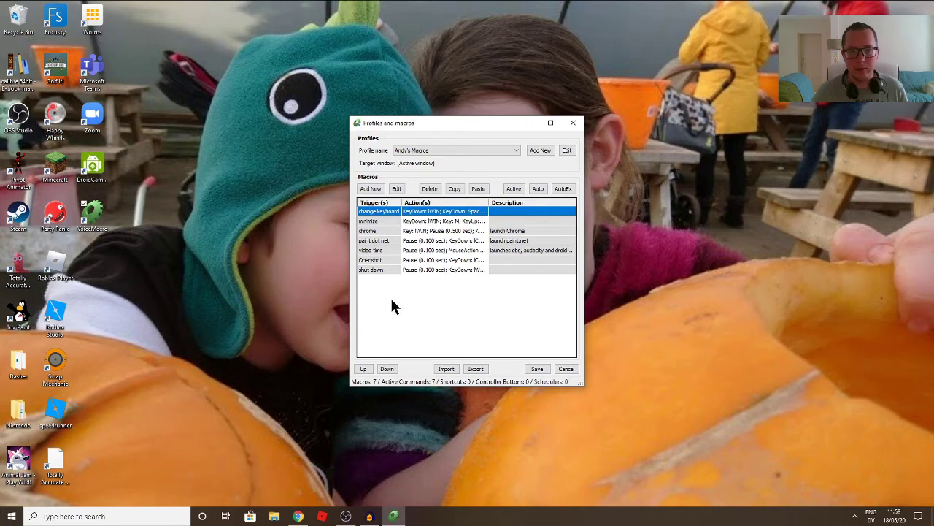
click(564, 369)
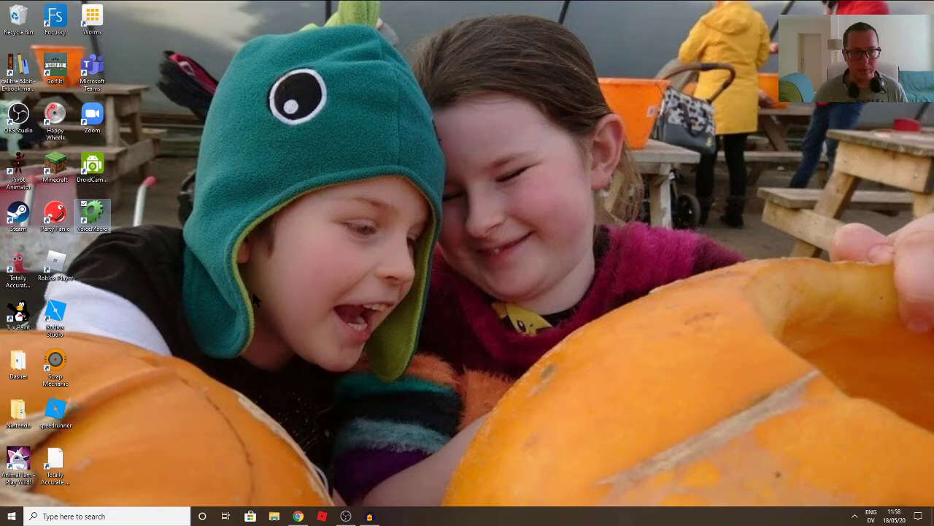
- Open VoiceMacro, edit the current profile and start a new macro in it
double_click(108, 223)
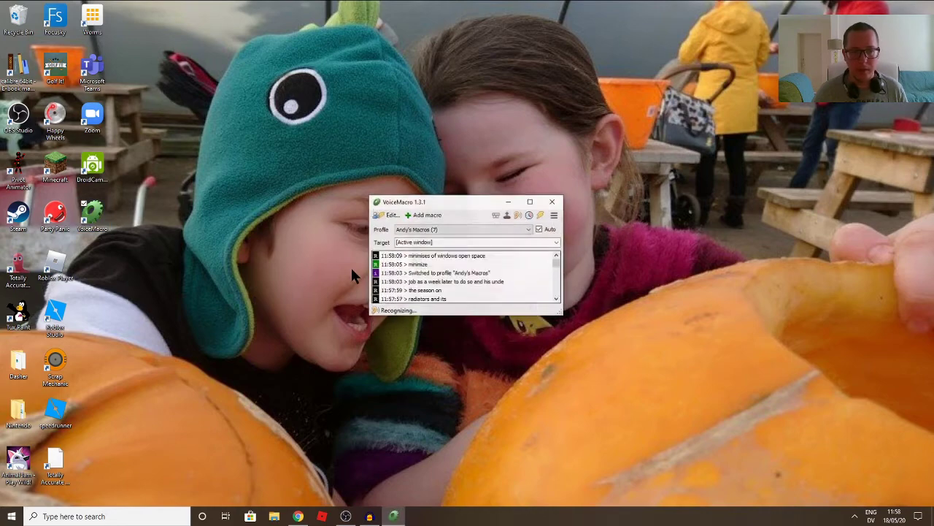
click(386, 212)
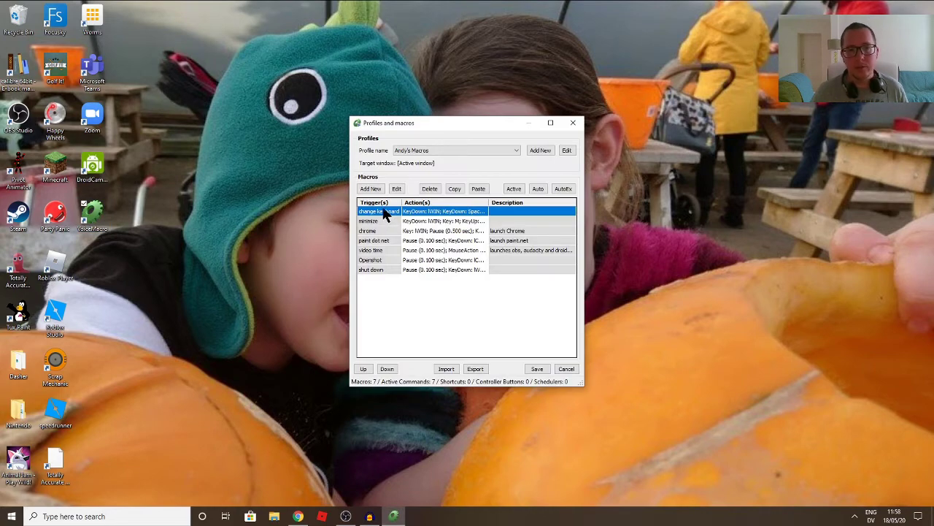
click(374, 188)
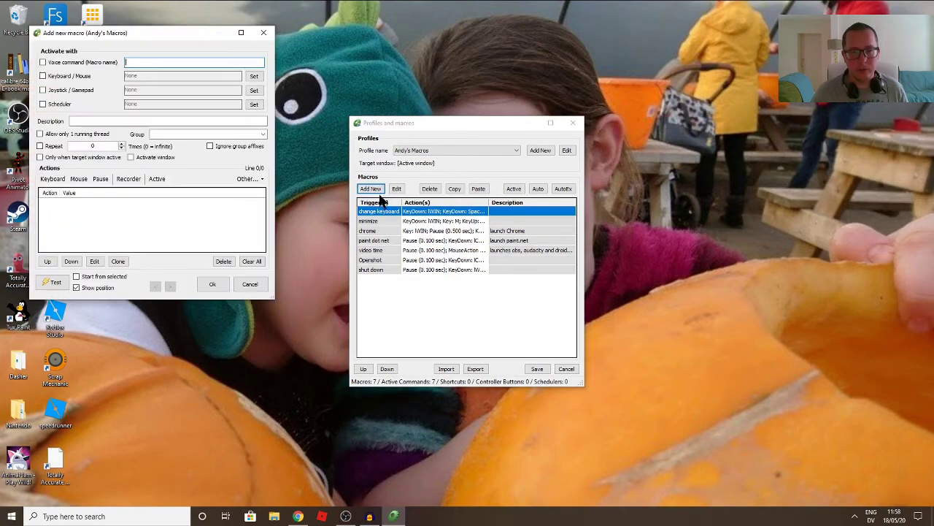
drag(144, 36, 431, 109)
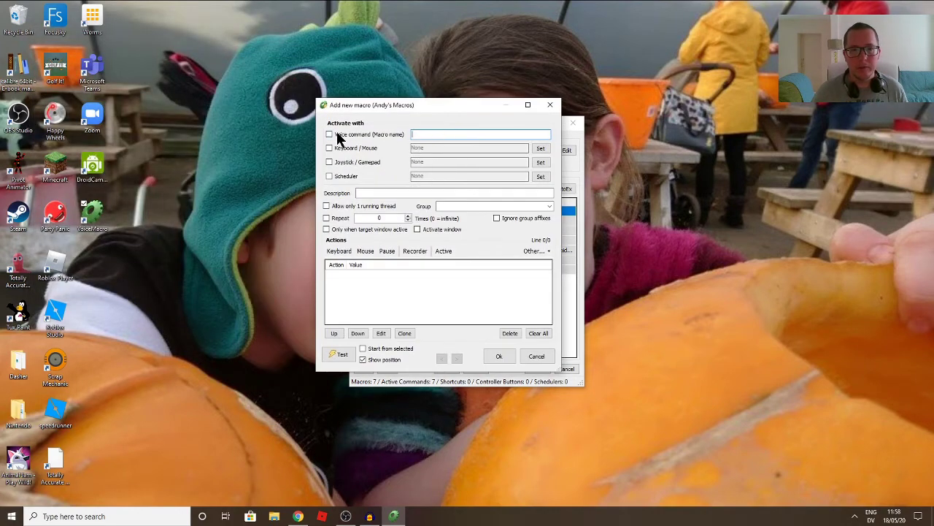
- Enable voice activation for the new macro with the spoken command "Microsoft Teams"
click(329, 135)
click(461, 139)
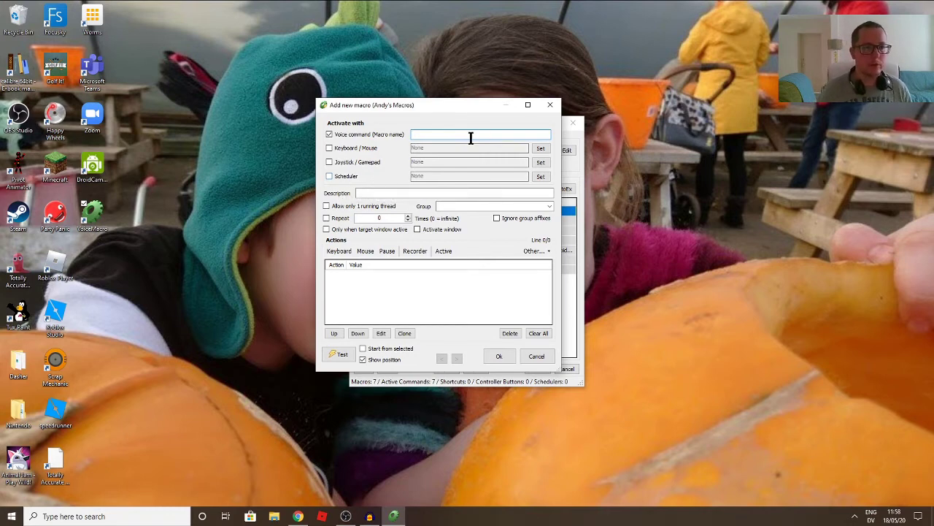
text(Mic)
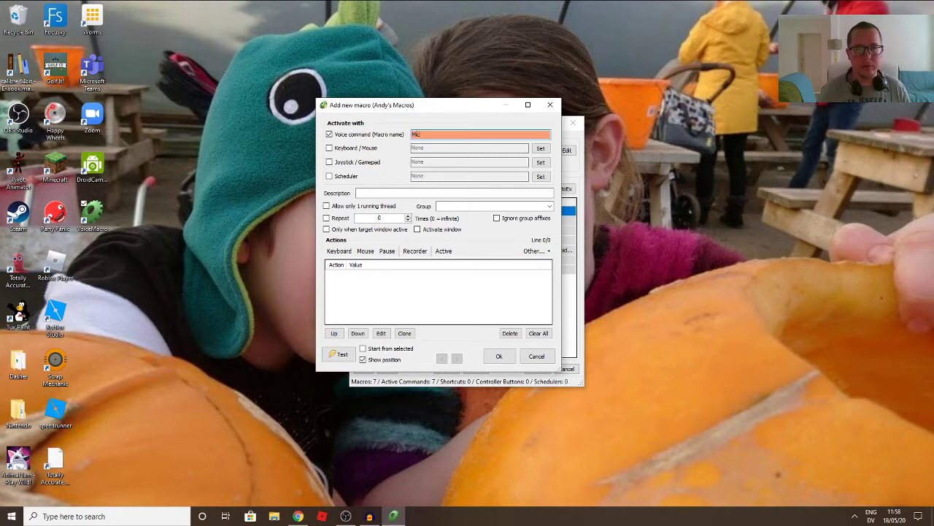
text(roso)
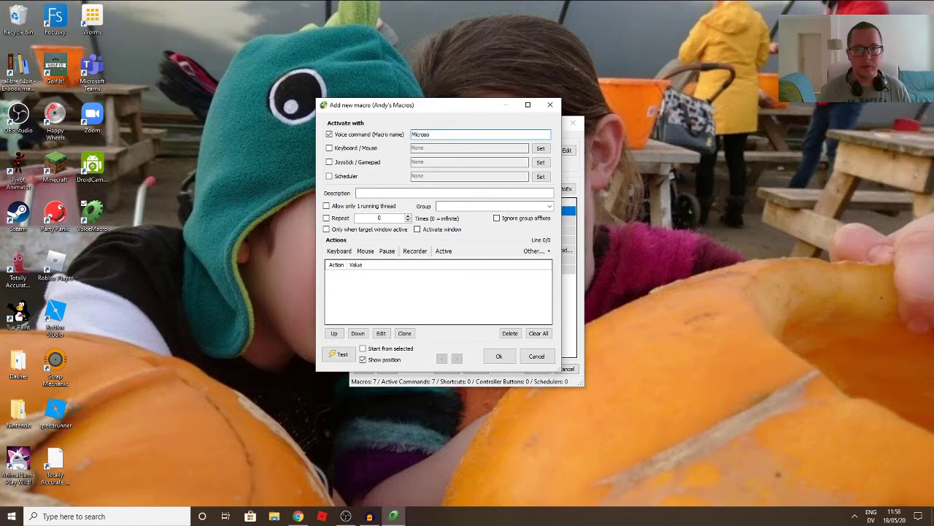
text(ft Teams)
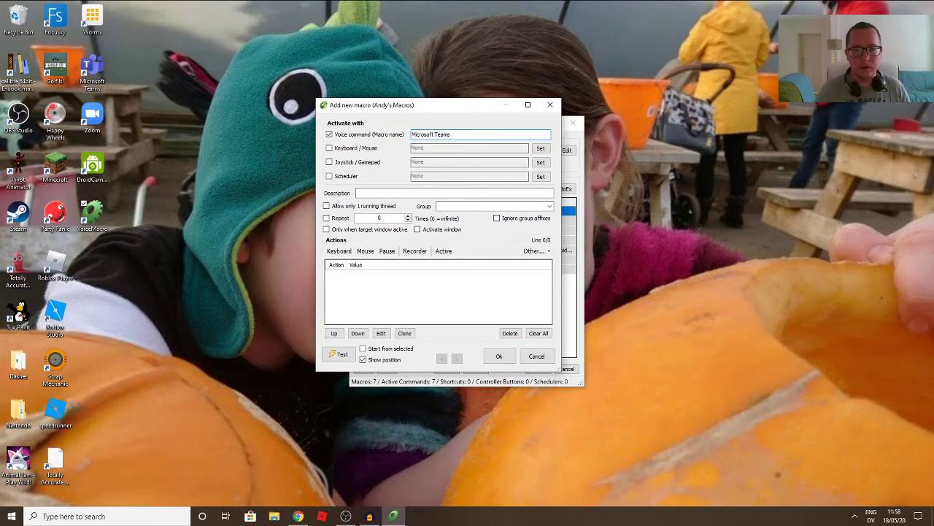
- Record launching Microsoft Teams from its desktop icon as the new macro's actions, and save the macro and the profile
click(347, 256)
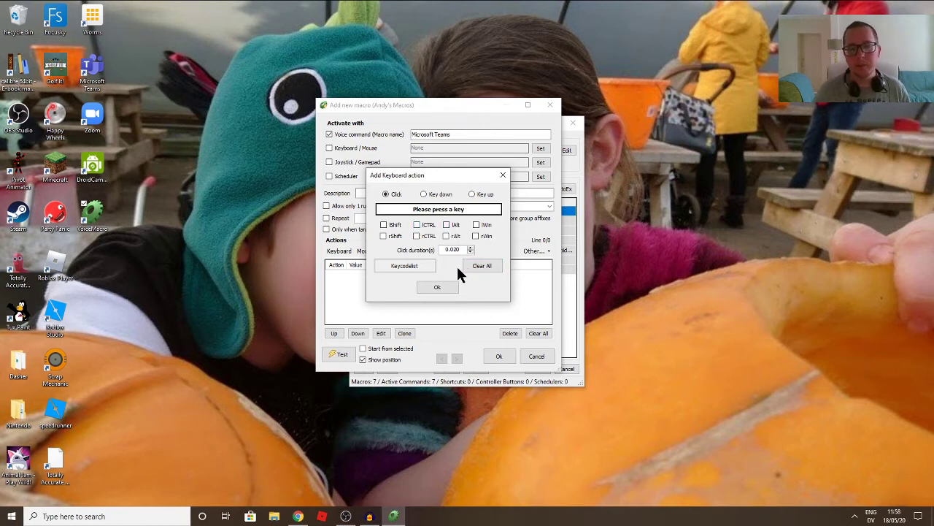
click(452, 288)
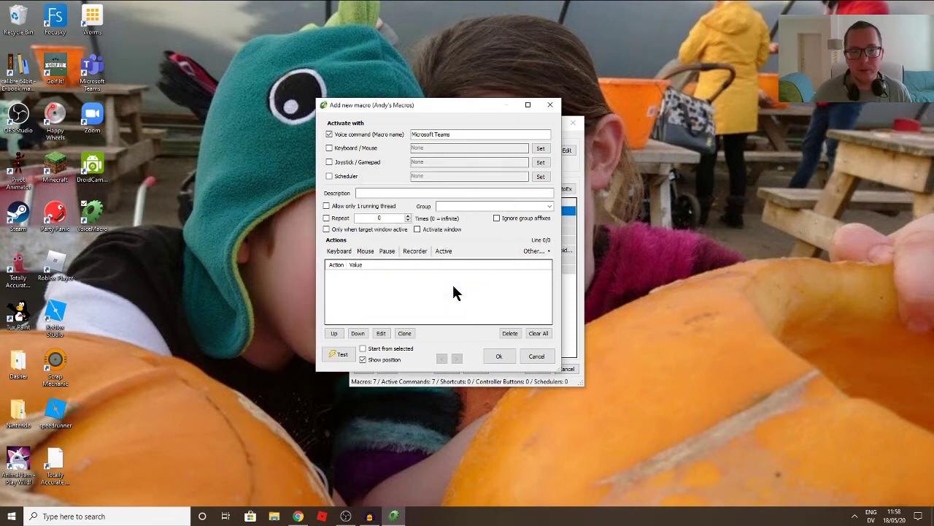
click(426, 256)
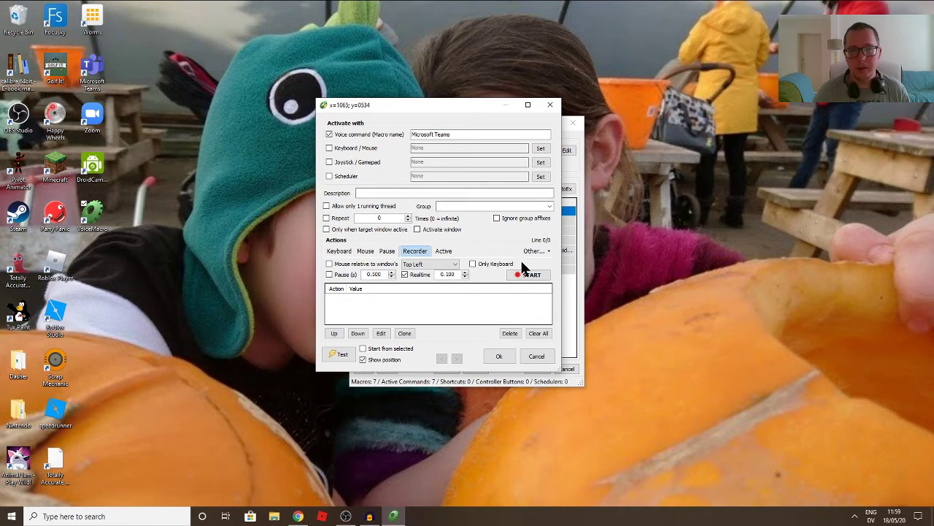
click(530, 275)
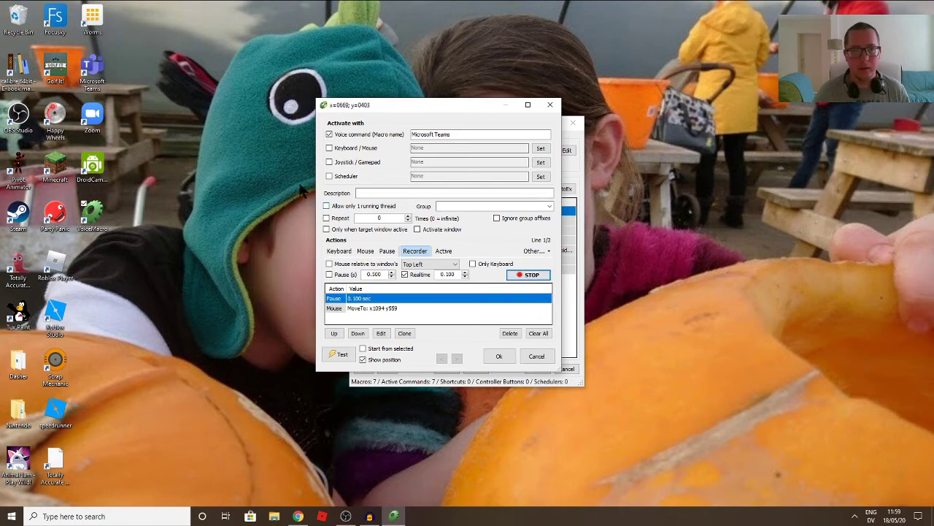
click(84, 70)
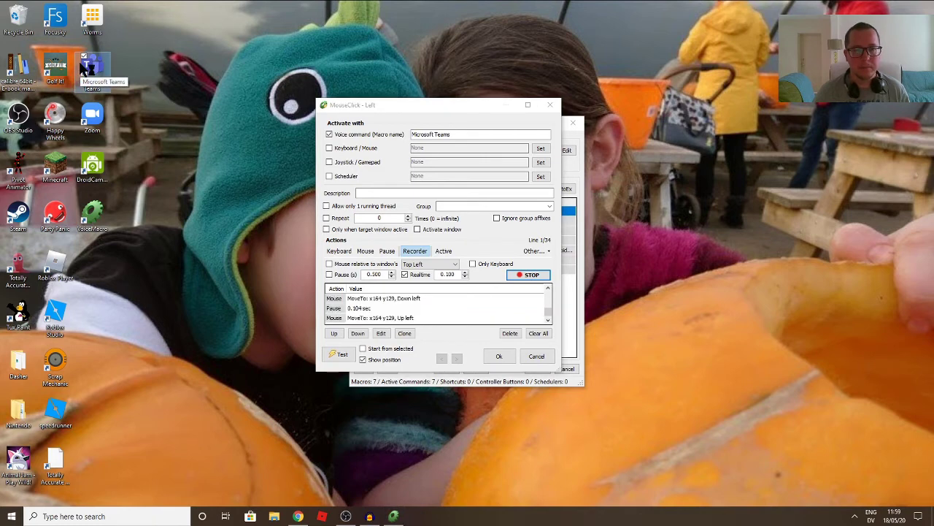
click(518, 275)
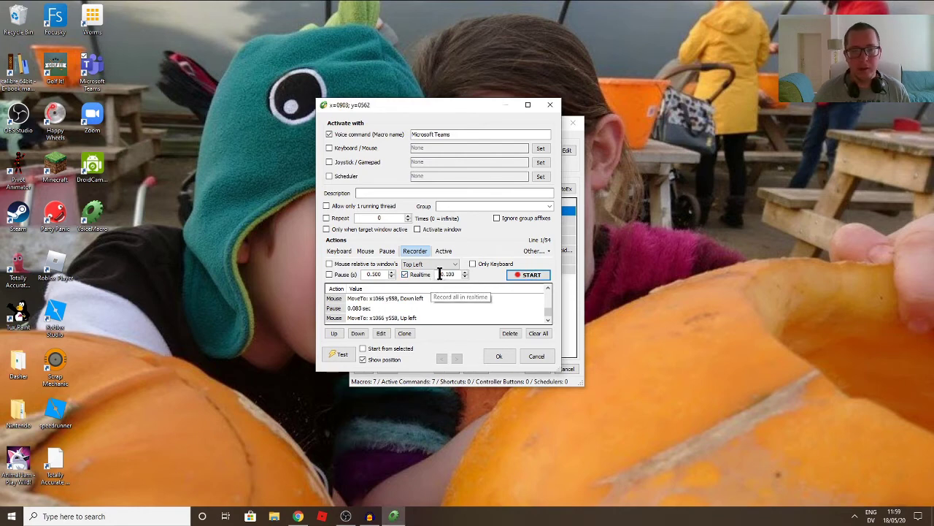
click(510, 353)
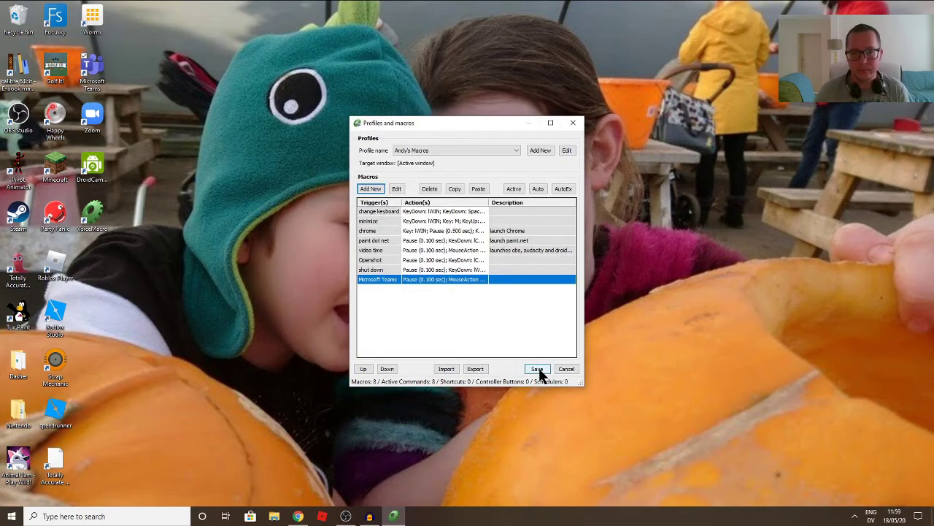
click(538, 369)
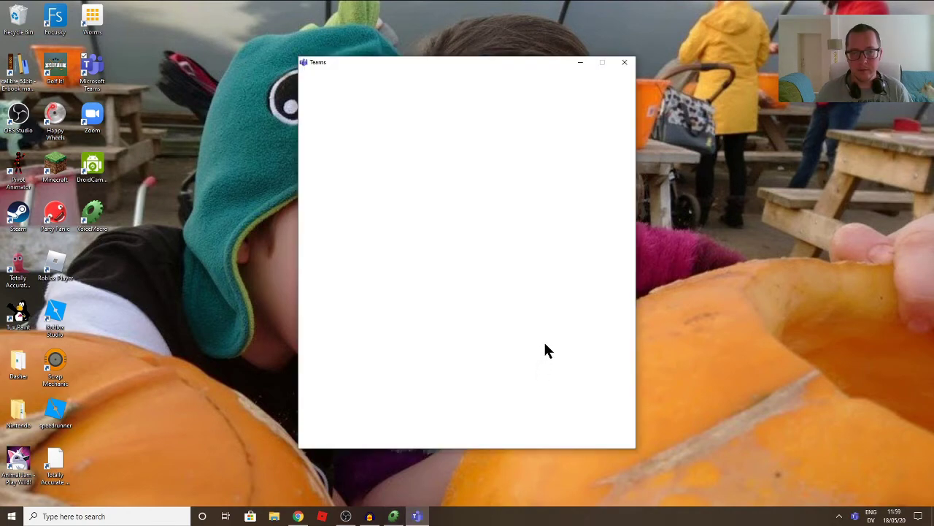
- Close the Teams window, test the "Microsoft Teams" voice command, and close the launched Teams window again
click(624, 63)
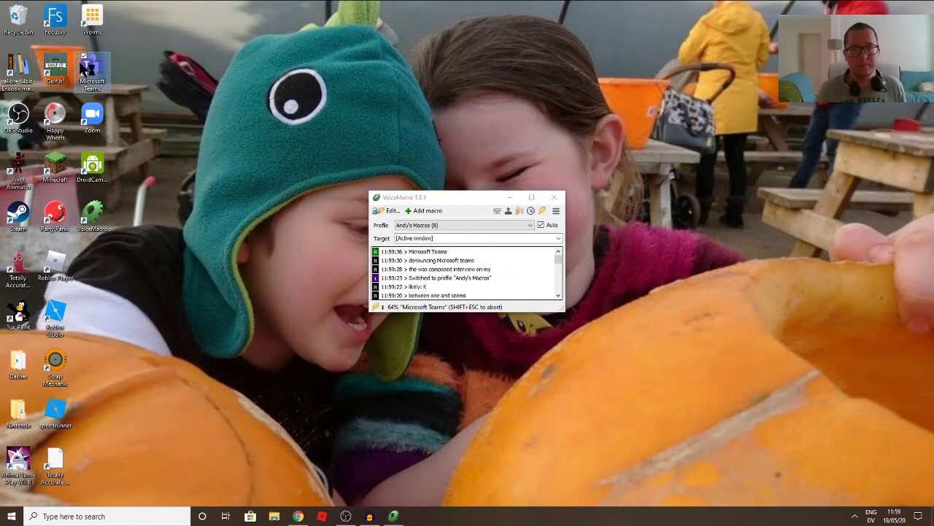
click(520, 270)
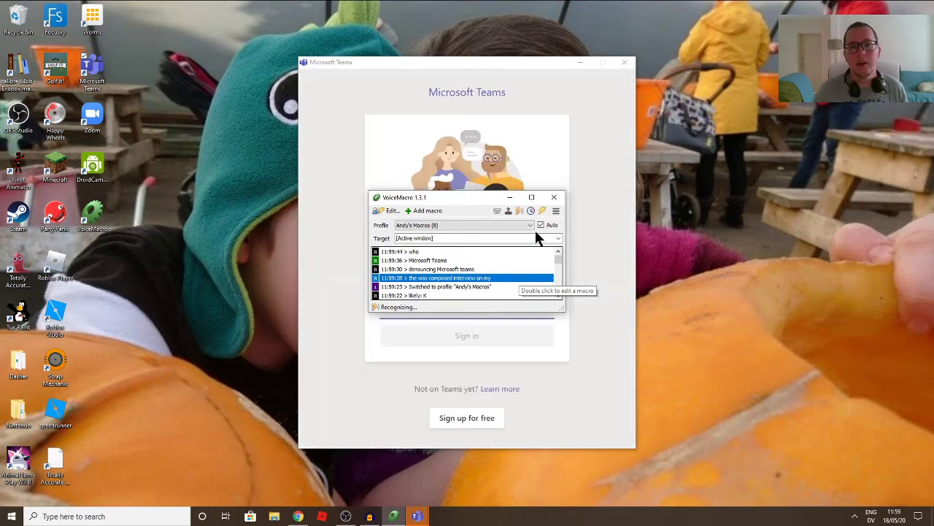
click(625, 64)
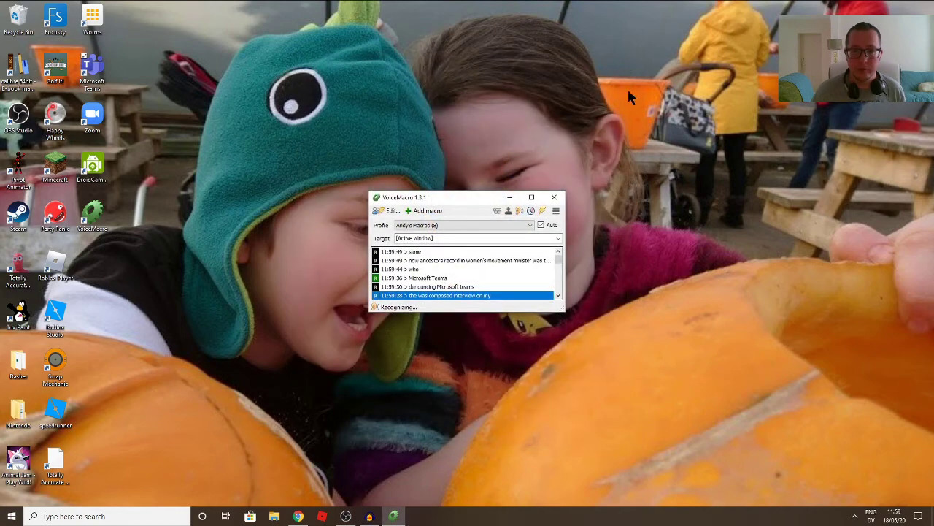
- Turn off voice listening in VoiceMacro and minimise its window
click(519, 210)
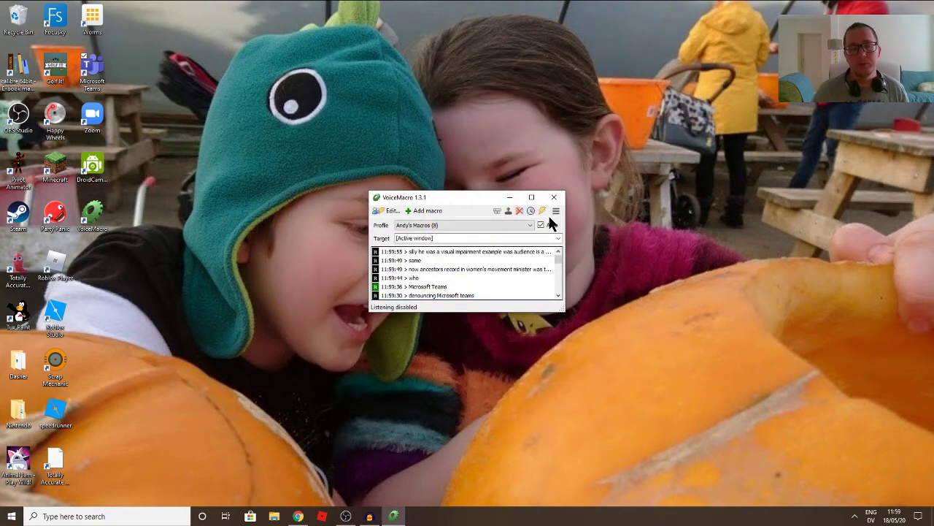
click(513, 194)
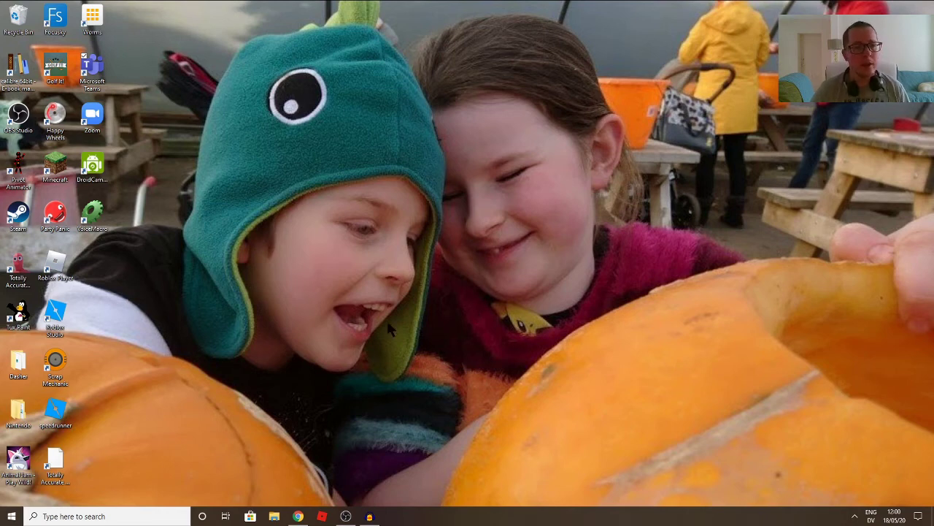
- Reopen VoiceMacro from the desktop and open the current profile's list of macros for editing
double_click(92, 213)
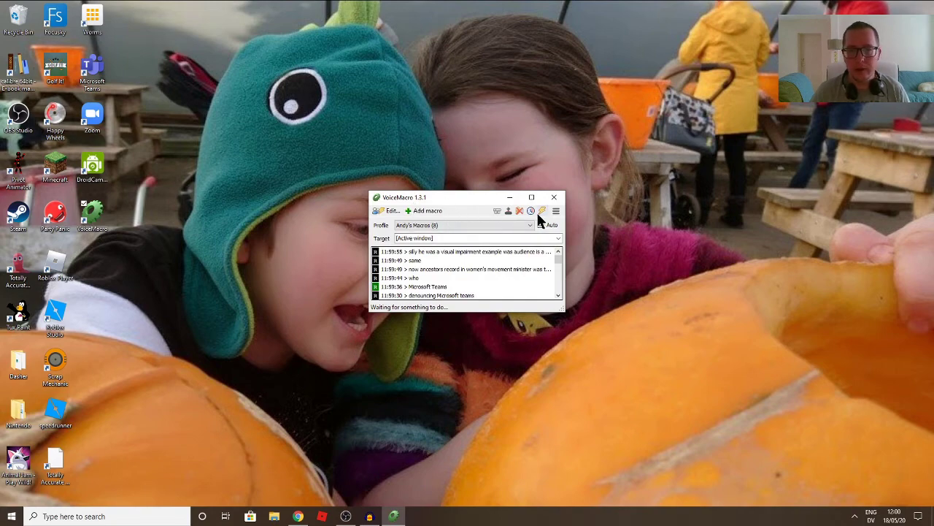
click(391, 212)
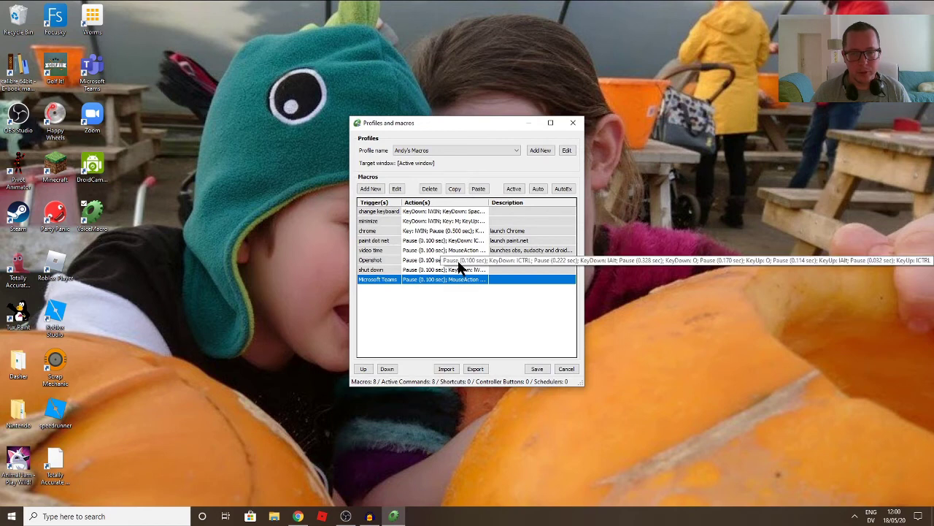